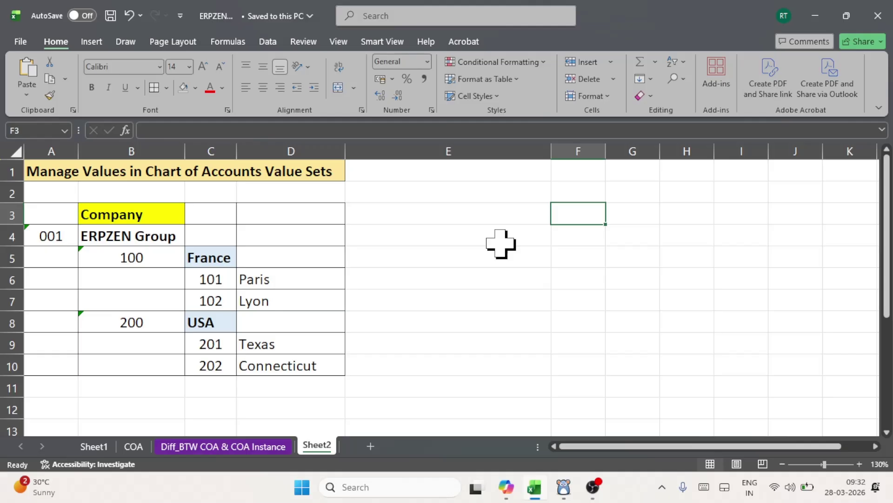
Step: Examine the Company value hierarchy on Sheet2, covering ERPZEN Group, the France and USA parents, and their child values
left_click(165, 218)
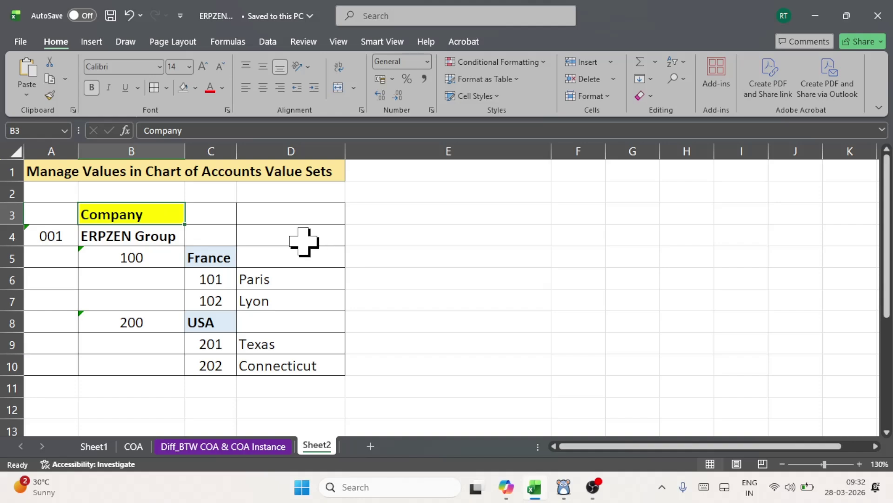
left_click(253, 275)
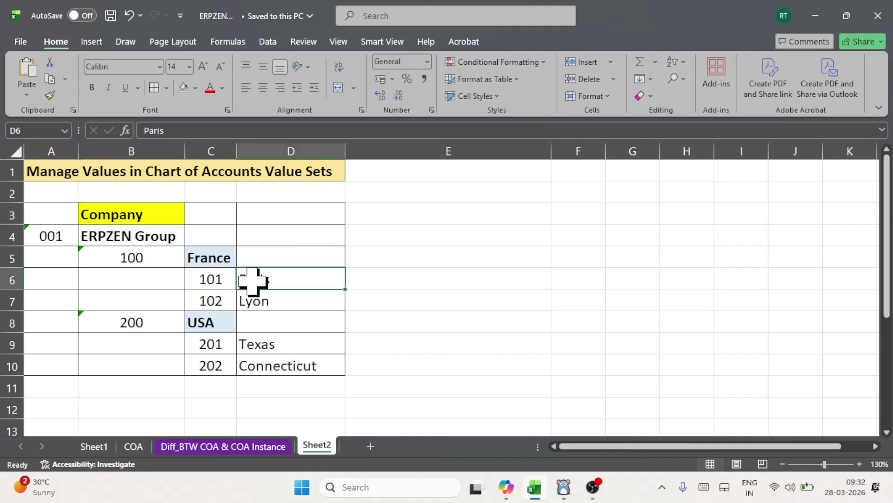
left_click(253, 297)
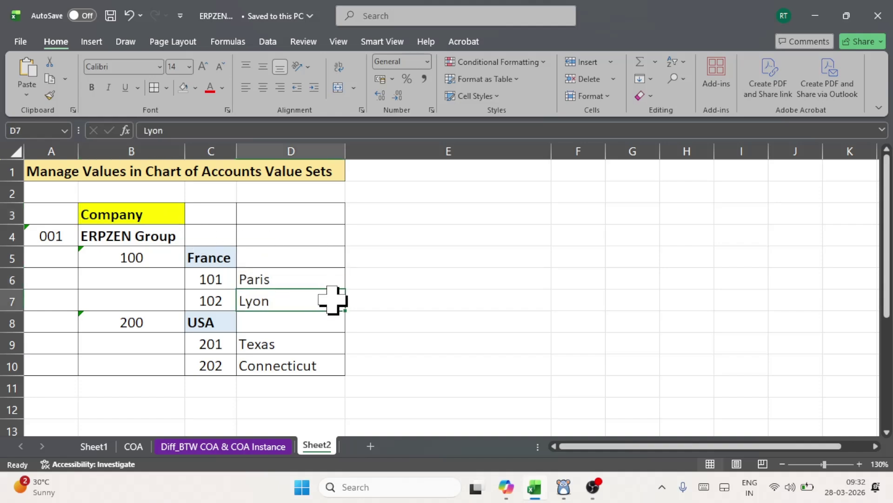
left_click(270, 341)
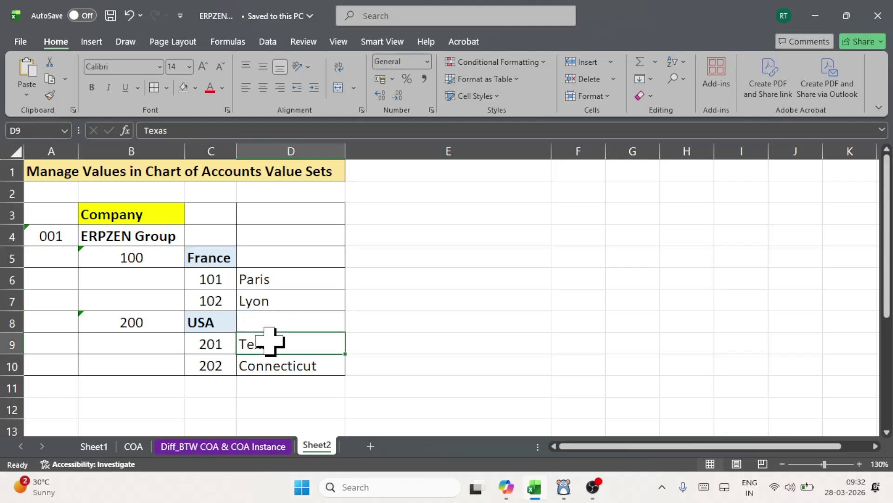
left_click(274, 364)
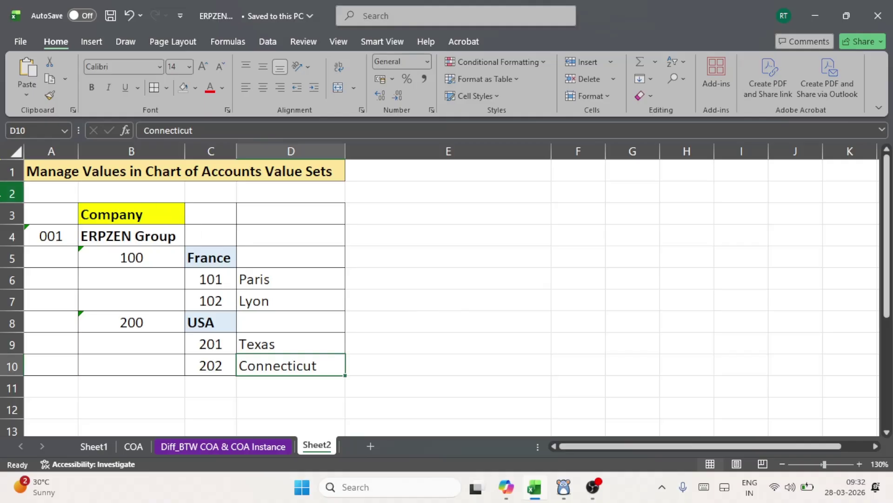
left_click(120, 234)
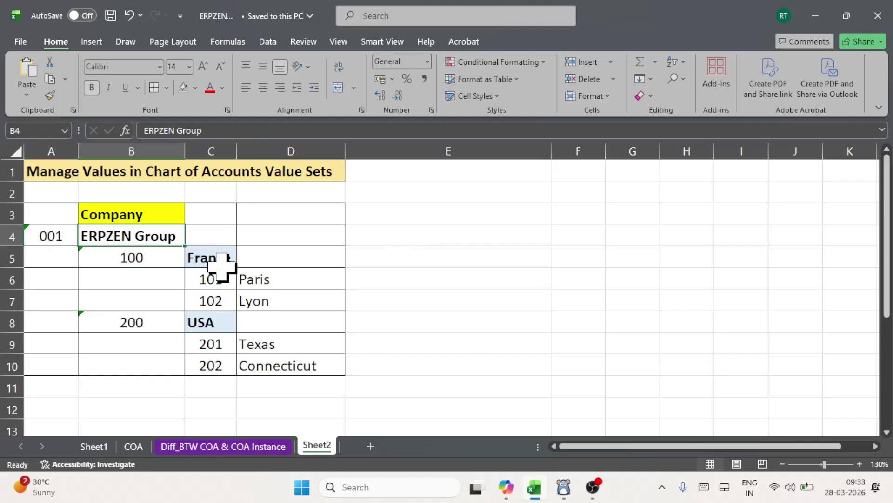
left_click(211, 274)
left_click(222, 302)
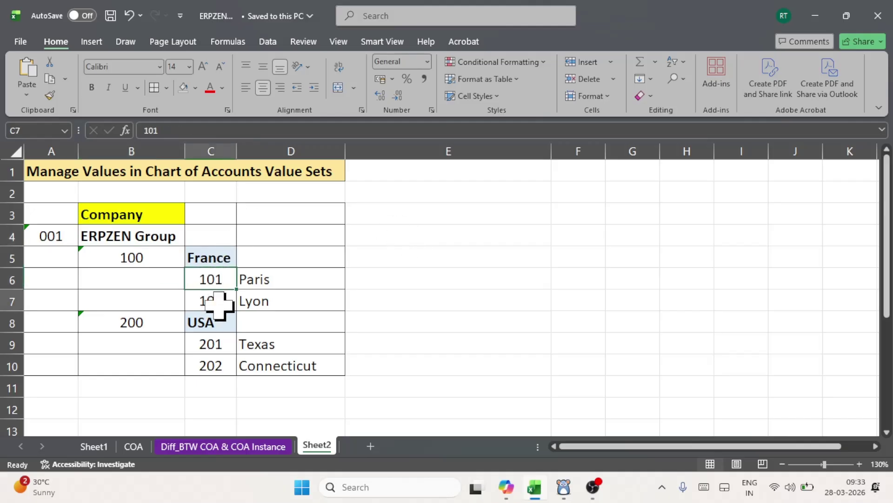
left_click(221, 344)
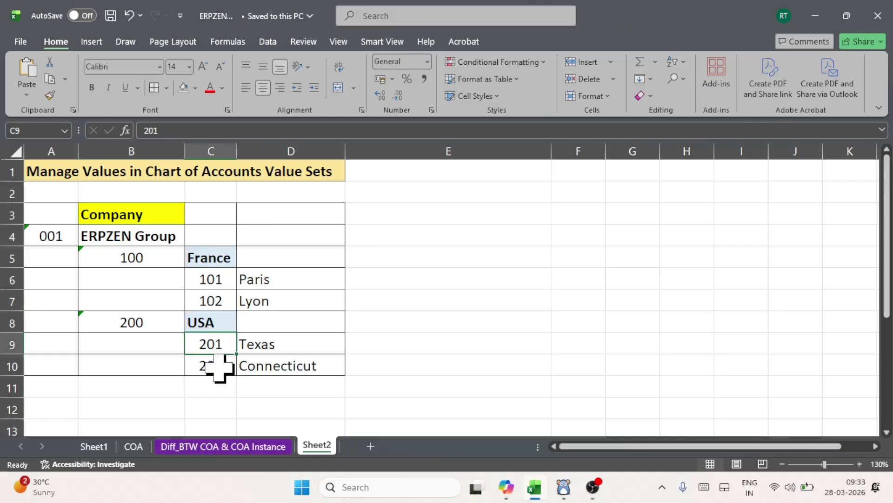
left_click(219, 367)
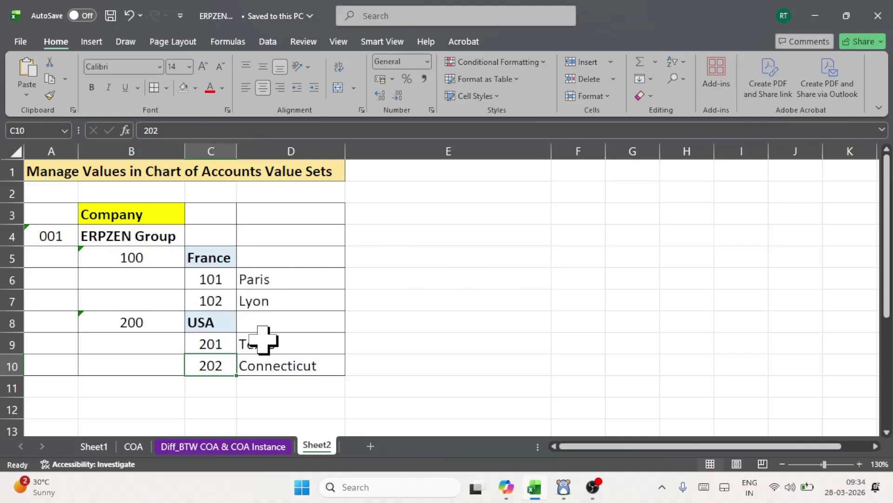
left_click(260, 343)
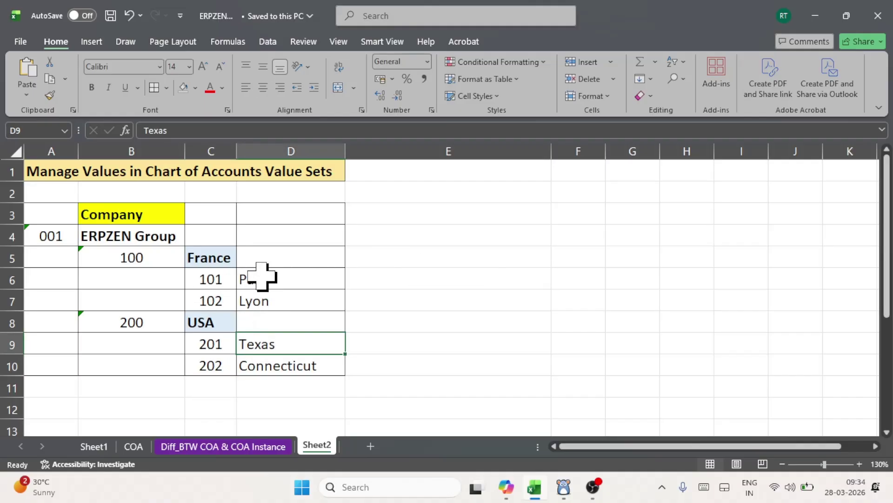
left_click(262, 277)
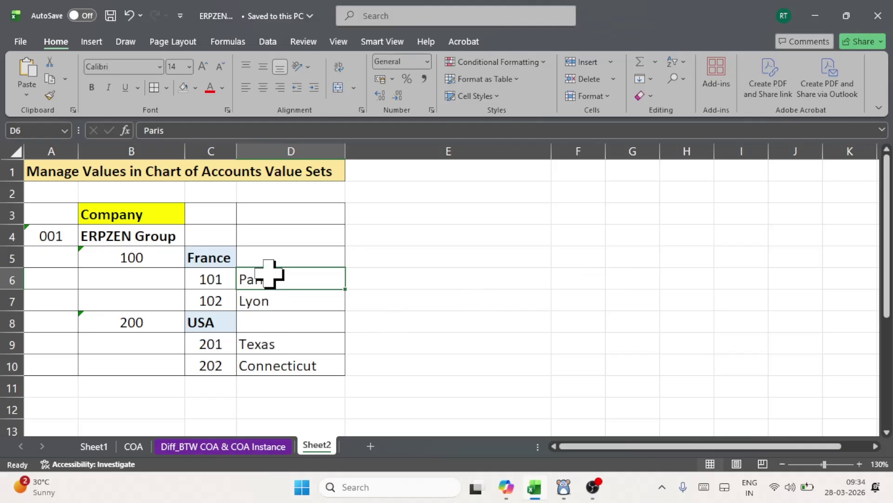
left_click(386, 281)
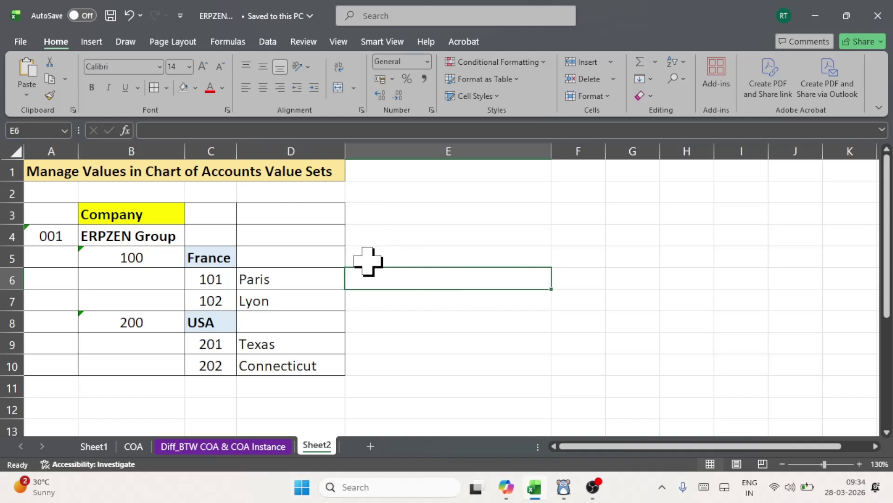
left_click(370, 242)
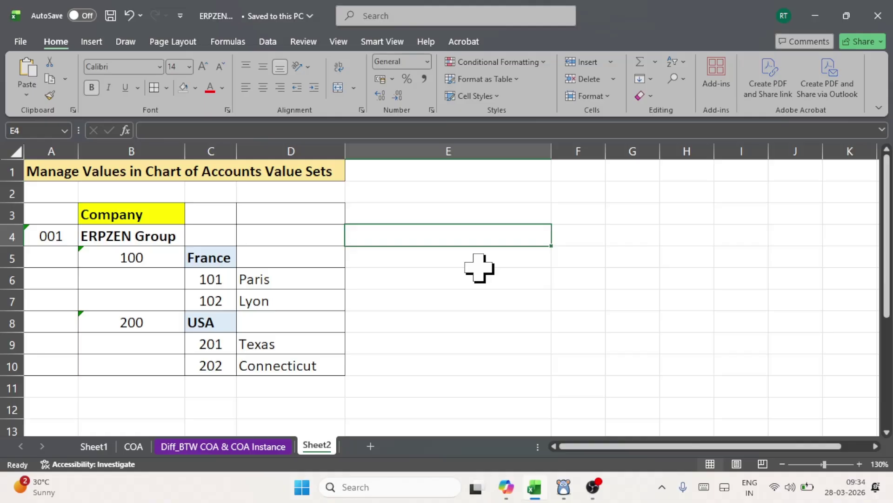
left_click(362, 262)
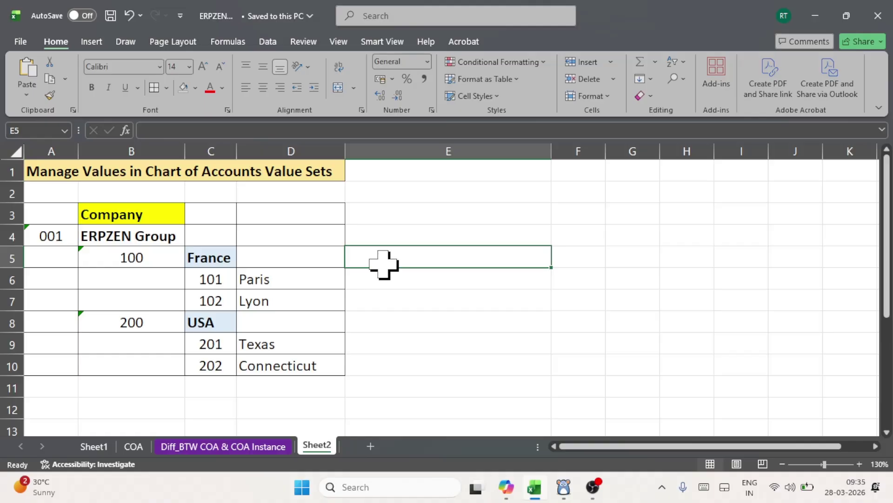
left_click(257, 346)
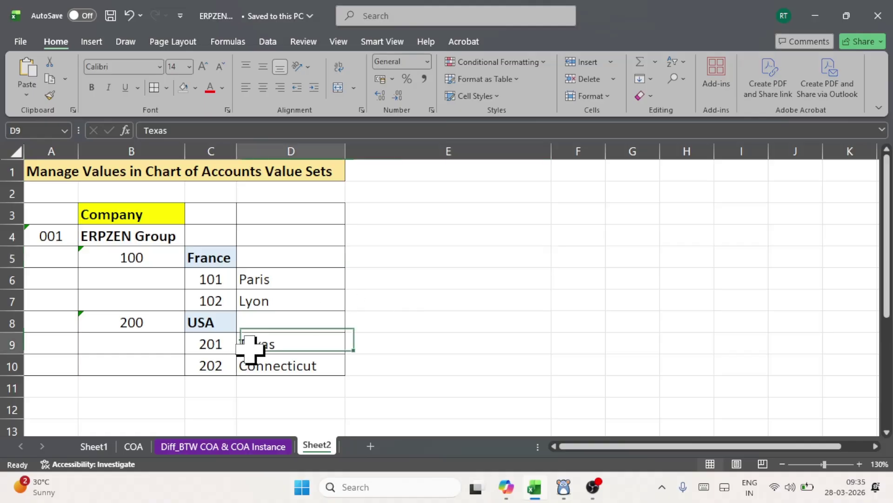
left_click(264, 365)
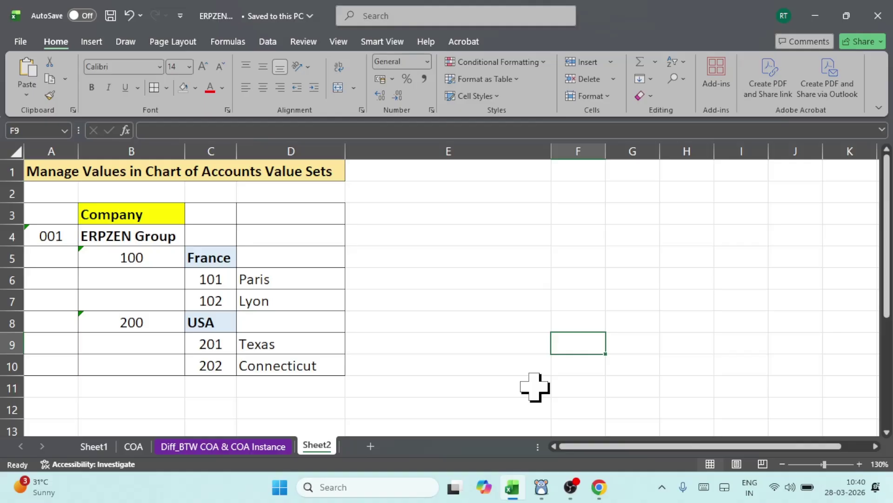
Step: Switch to Oracle in Chrome and open the Setup: Financials page
left_click(599, 487)
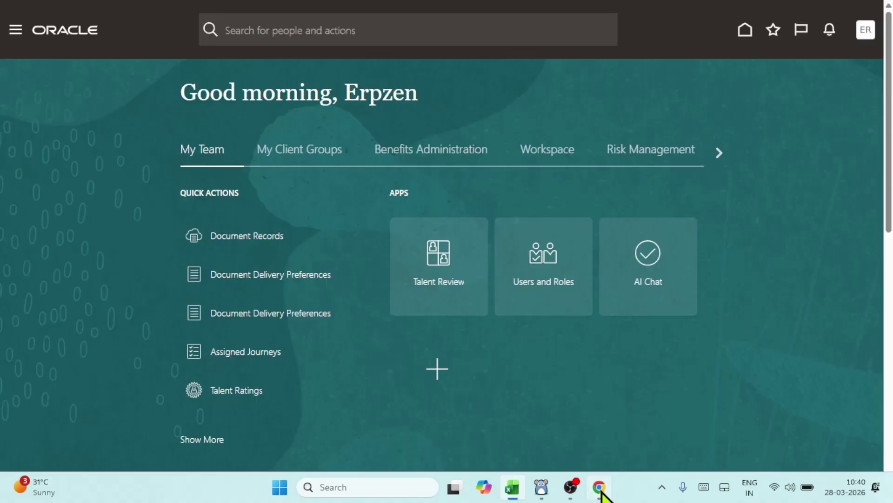
left_click(867, 29)
left_click(675, 229)
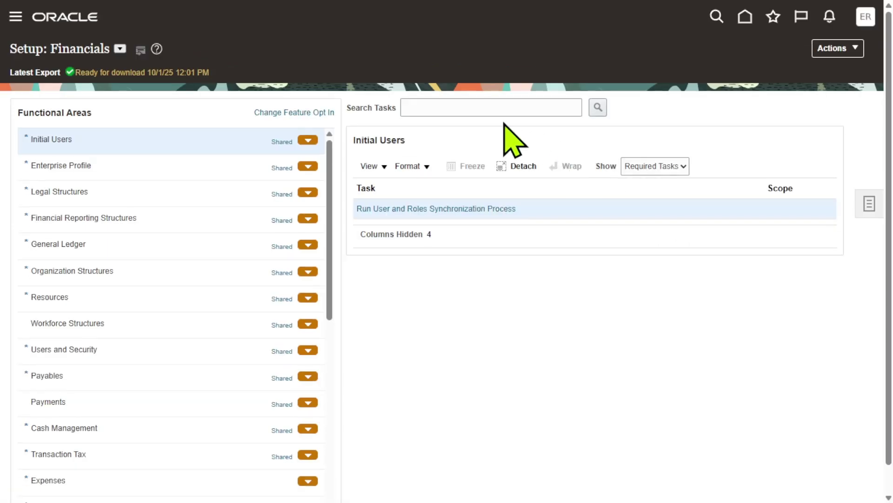
Step: Search the setup tasks for "Manage chart of accounts value set values" and open the matching task
left_click(469, 105)
type("Manage chart of a")
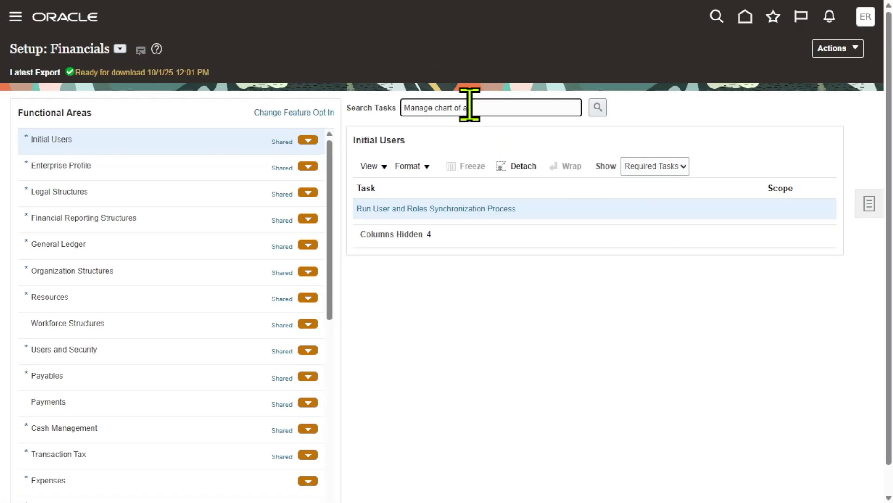
type("ccounts value set values")
left_click(598, 107)
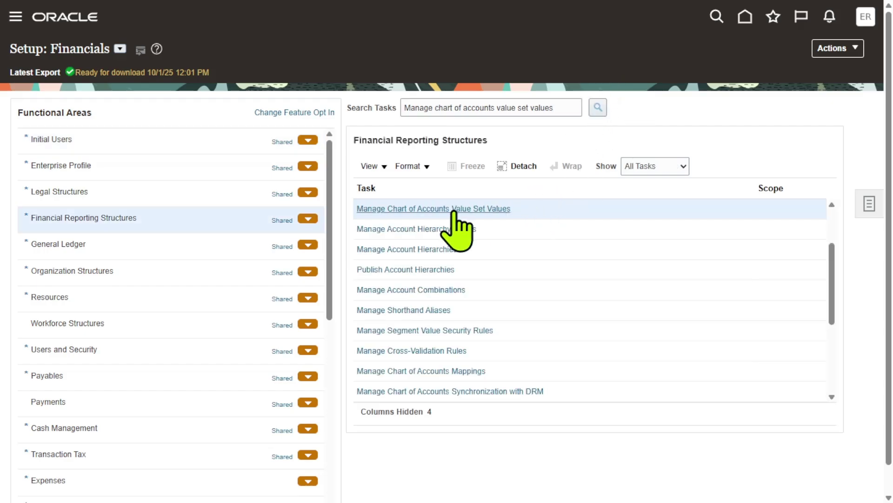
left_click_drag(512, 209, 357, 209)
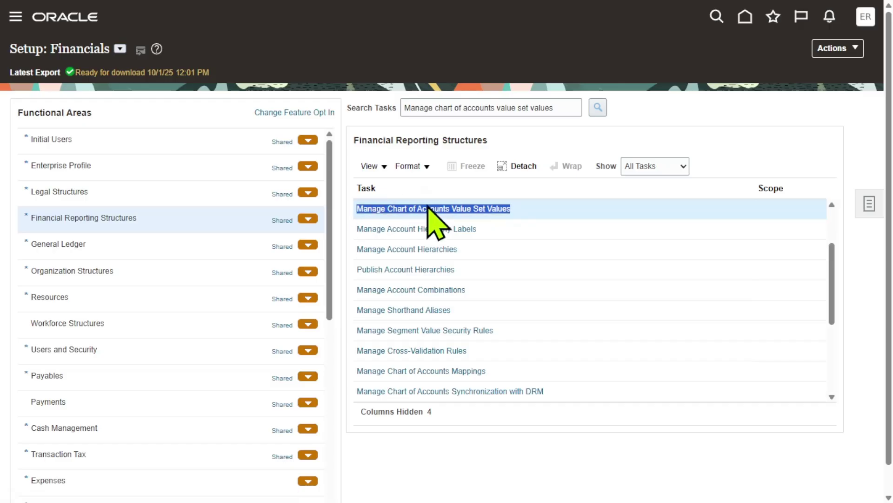
left_click(456, 209)
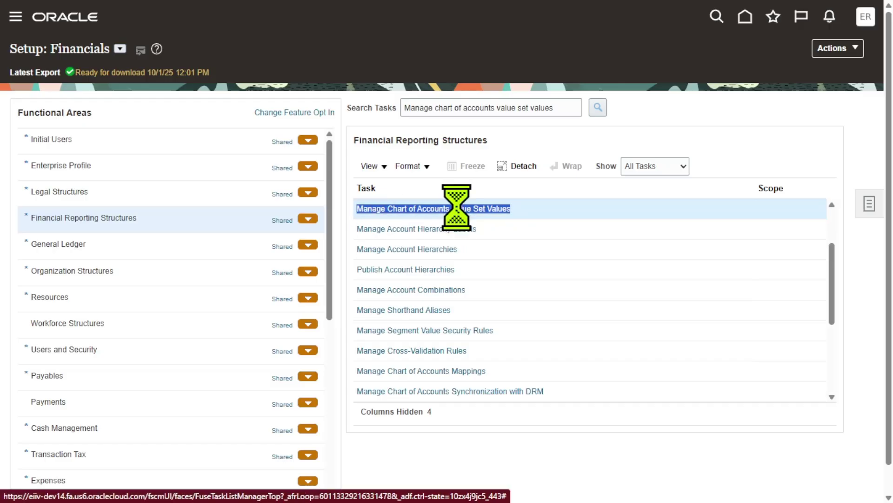
Step: Search for value sets with code XX_ERPZEN and open the values of XX_ERPZEN_COMPANY for management
left_click(291, 113)
type("XX_ERPZEN")
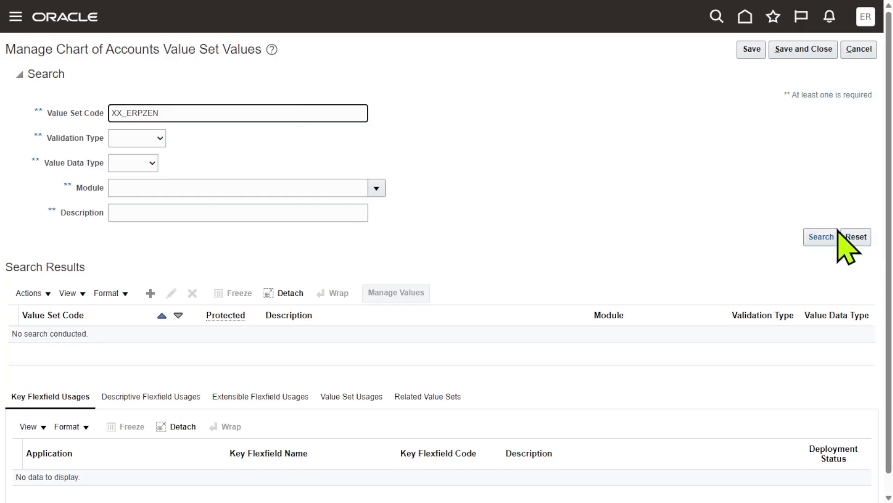
left_click(824, 236)
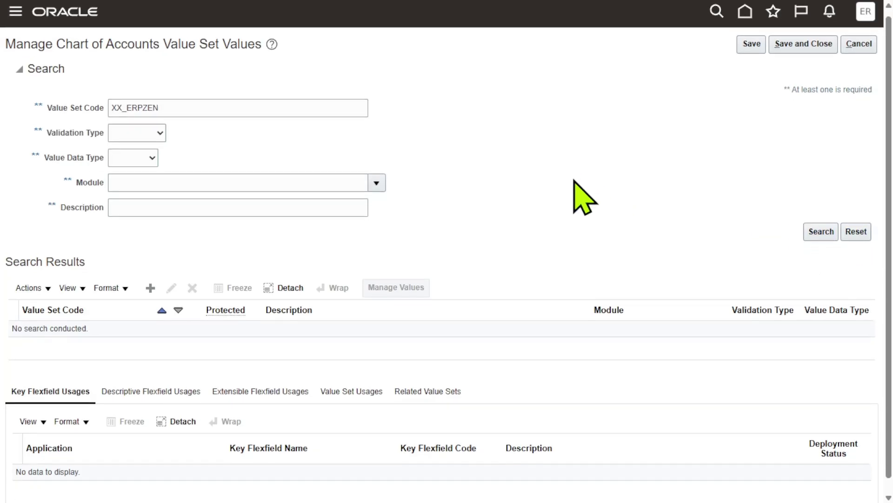
left_click(342, 320)
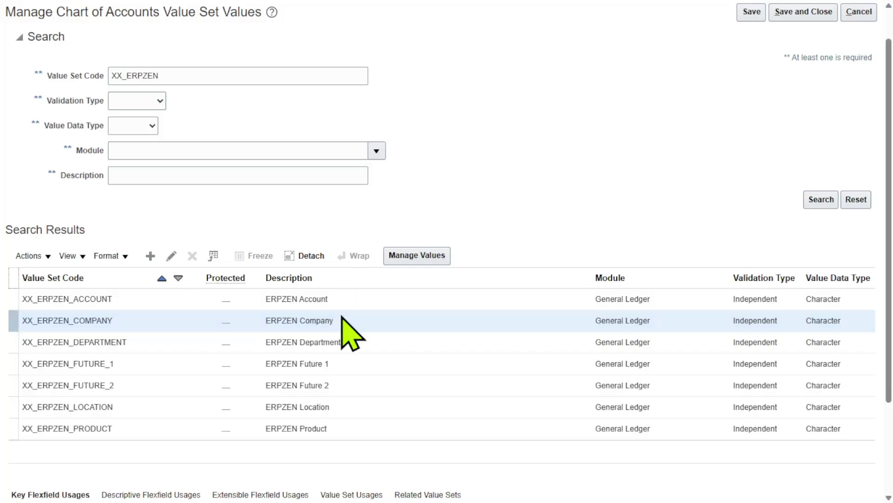
left_click(410, 257)
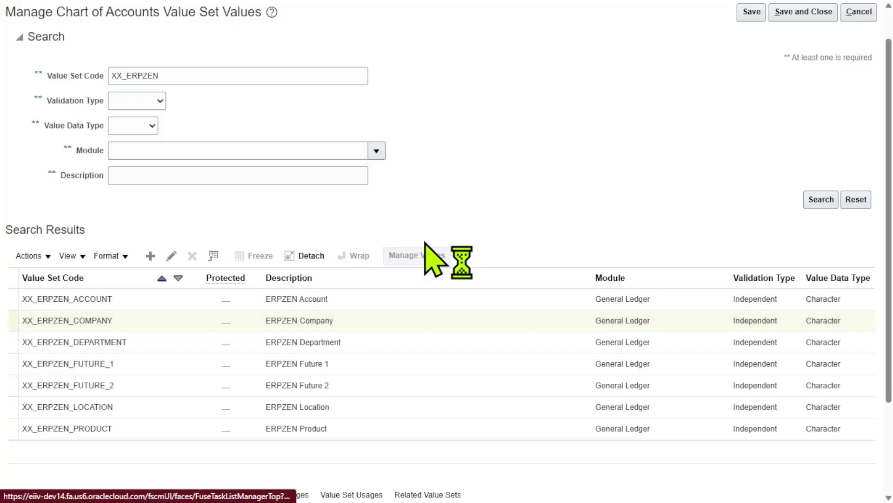
Step: Add a new value 001 with the description Erpzen Group to the company value set
left_click(151, 244)
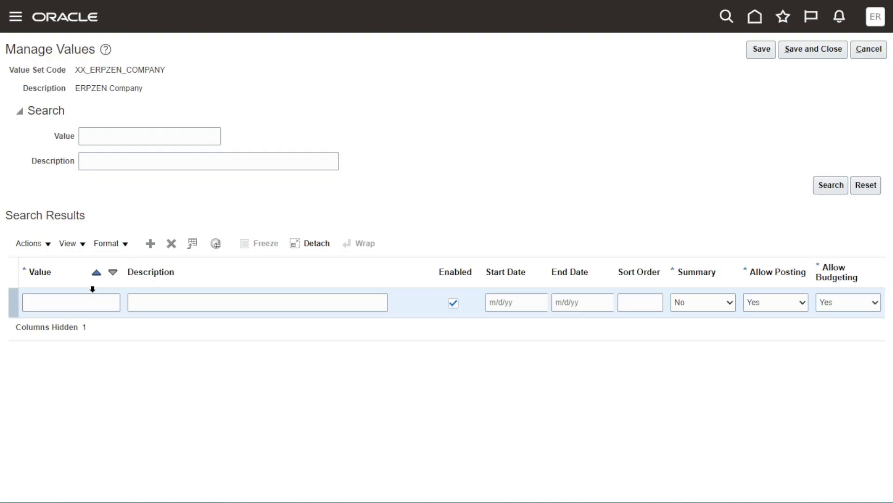
left_click(90, 297)
type("001")
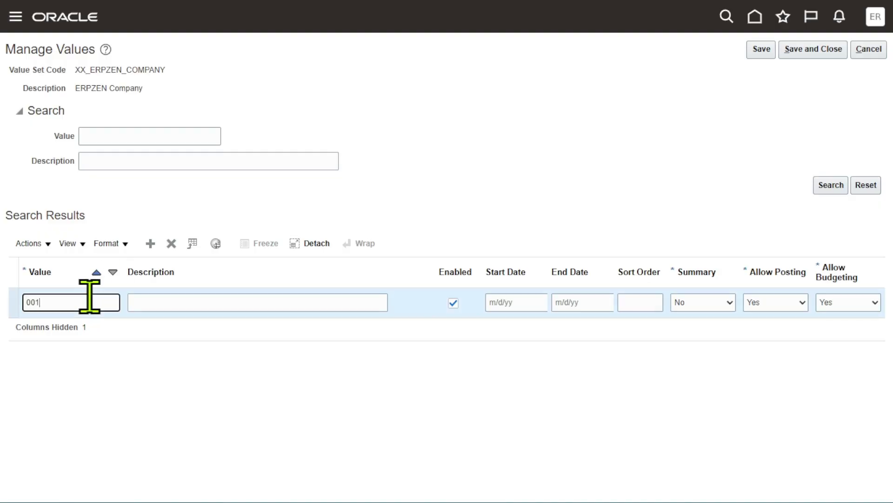
key("Tab")
type("ERP")
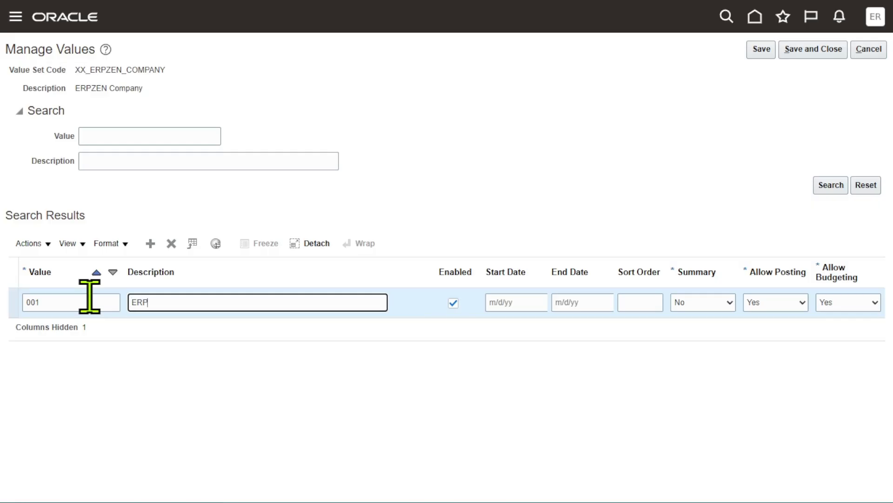
key("ctrl+a")
type("Erpzen")
type("Group")
Step: Set Summary to Yes for the Erpzen Group value
key("Tab")
key("Tab")
key("Tab")
key("Tab")
key("Tab")
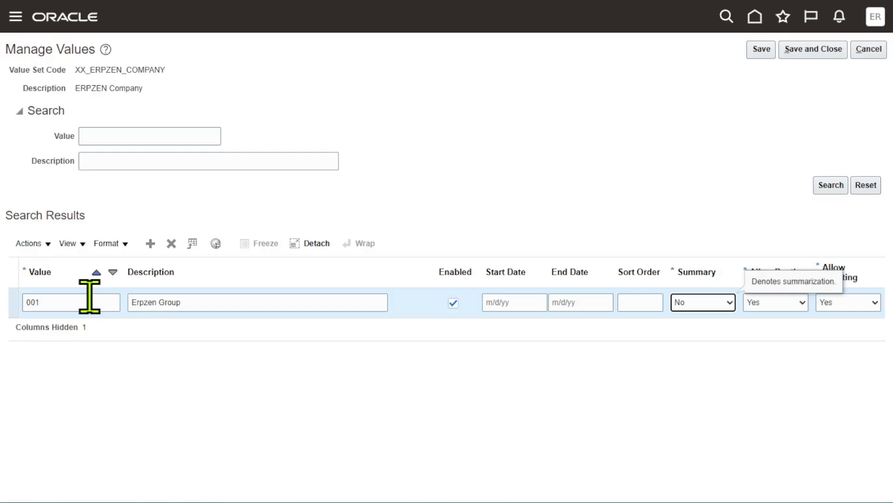
left_click(730, 302)
left_click(703, 351)
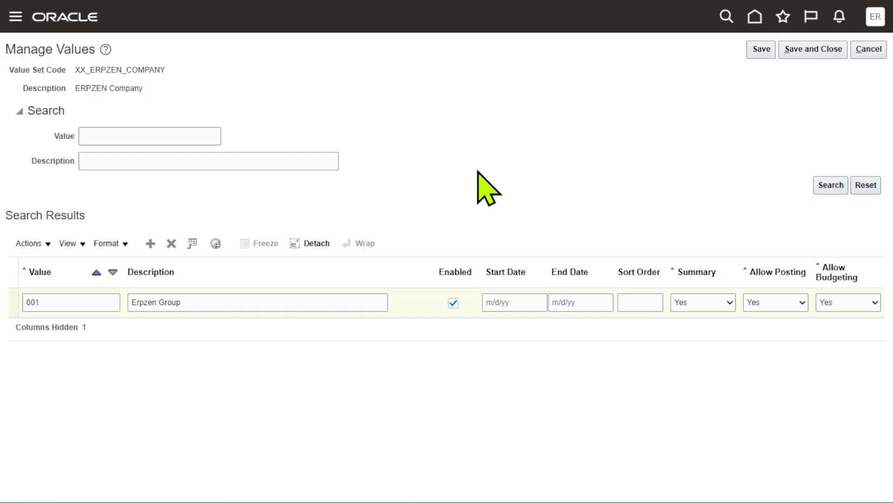
Step: Add the value 100 with the description France and set its Summary to Yes
left_click(149, 242)
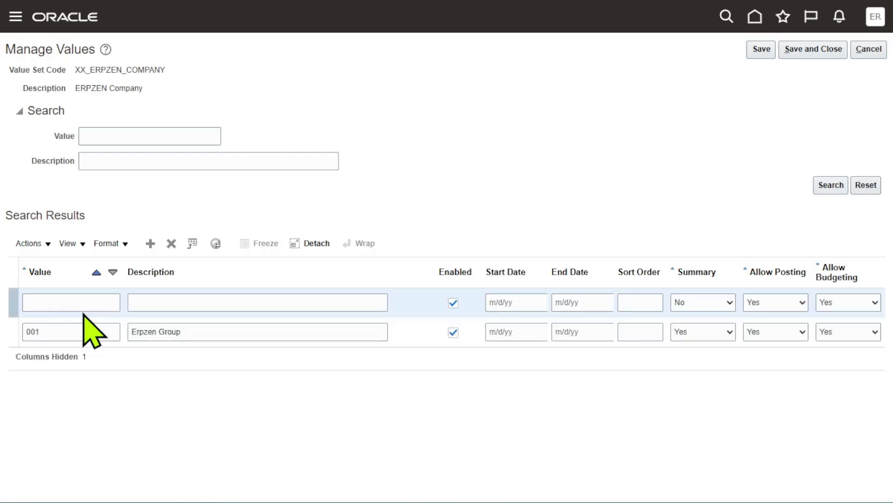
left_click(83, 302)
type("100")
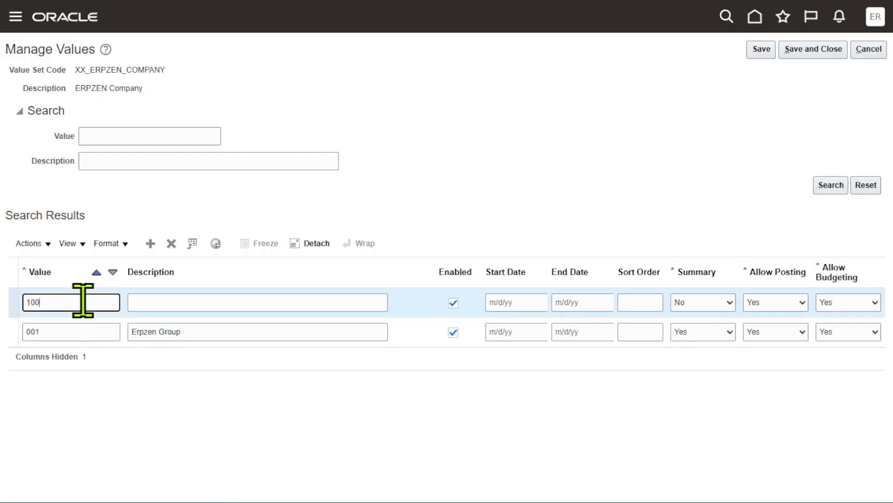
key("Tab")
type("France")
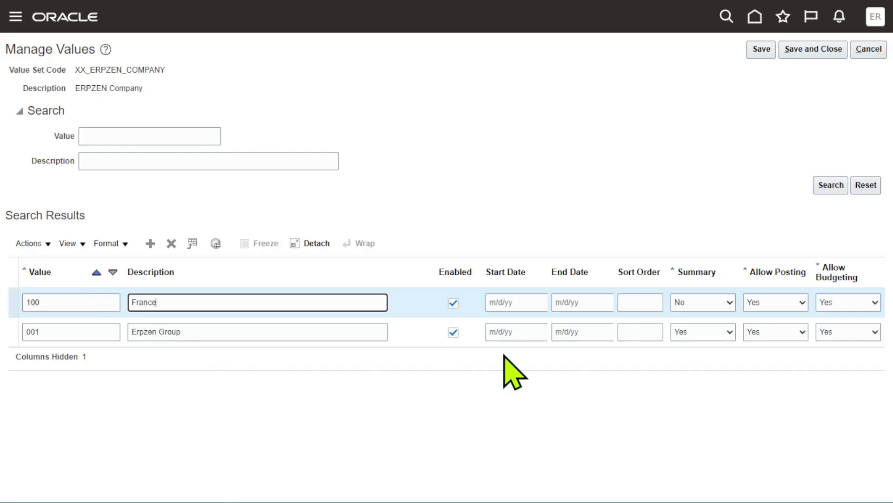
left_click(731, 301)
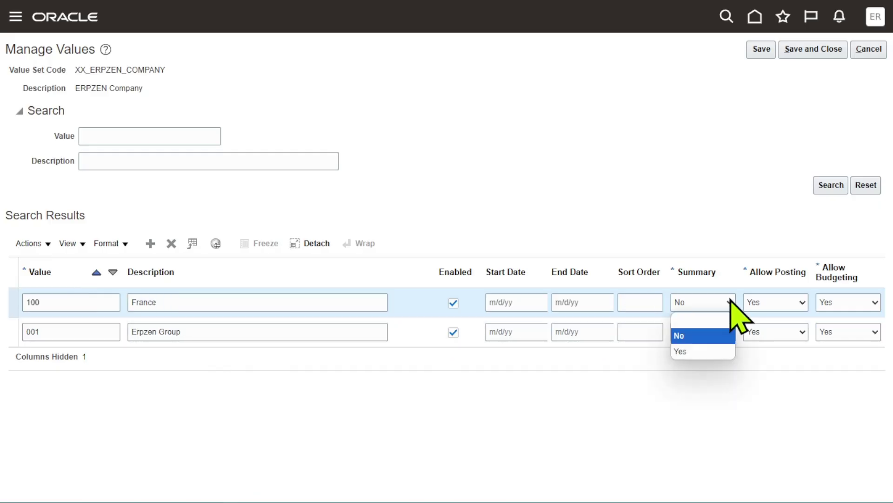
left_click(703, 351)
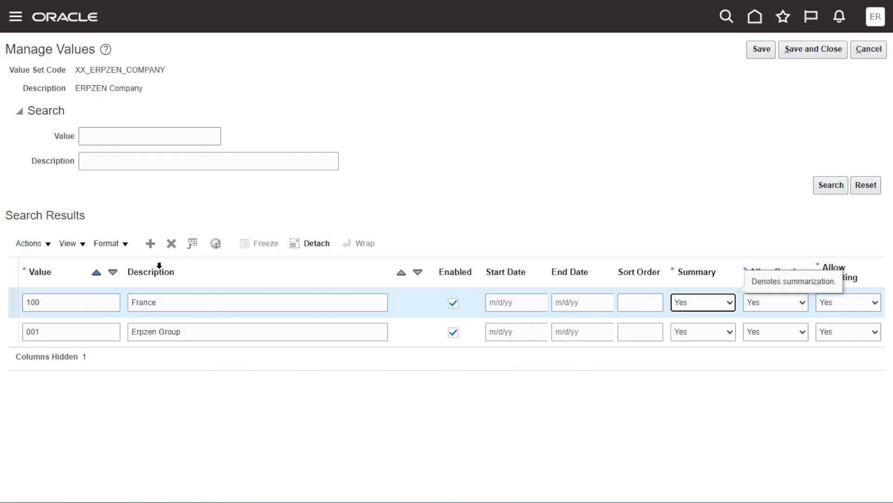
Step: Add the value 101 with the description Paris to the company value set
left_click(150, 244)
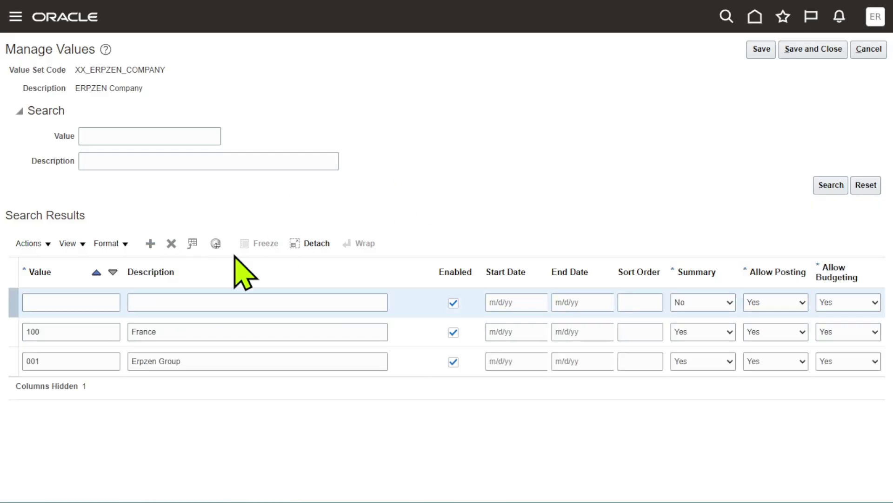
left_click(86, 302)
type("101")
key("Tab")
type("Par")
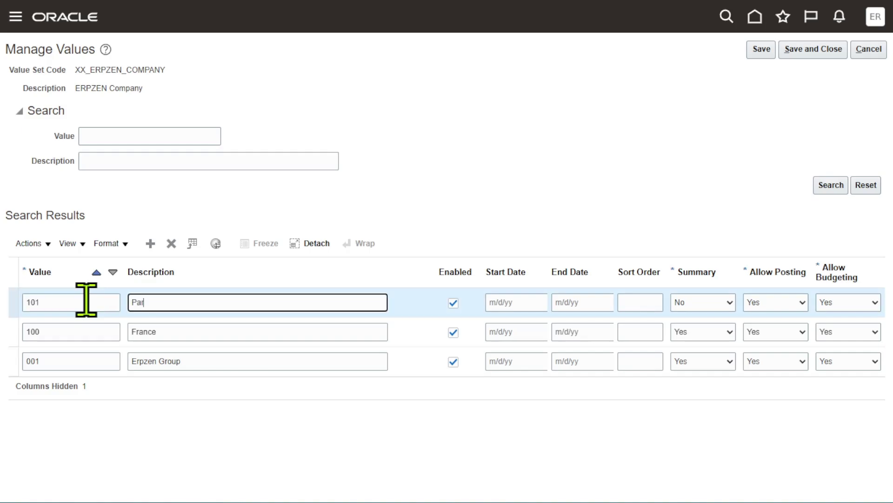
type("is")
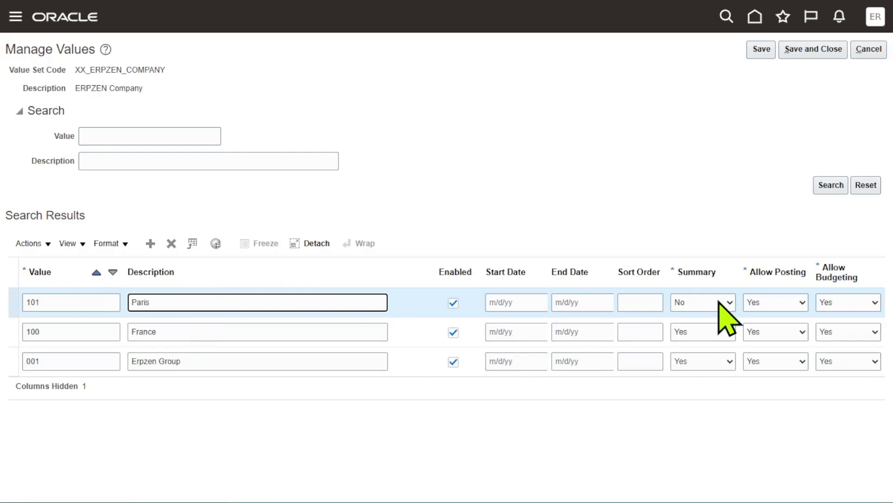
Step: Add the value 102 with the description Lyon to the company value set
left_click(150, 243)
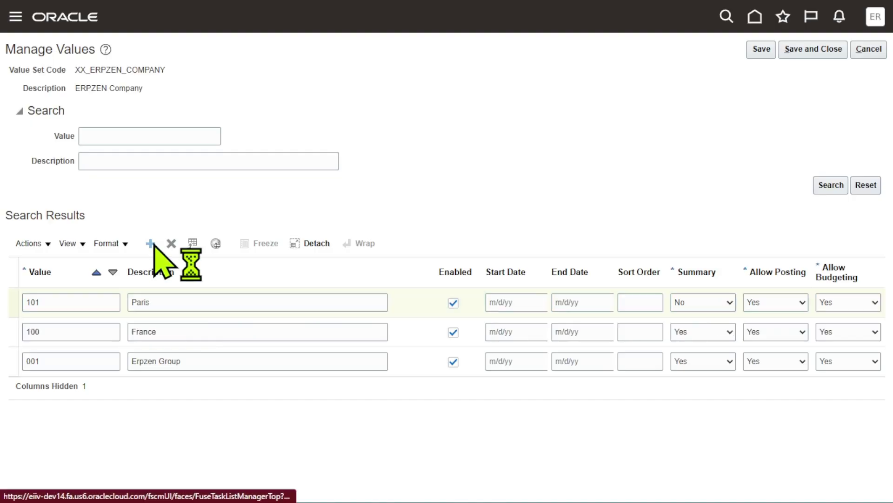
left_click(78, 302)
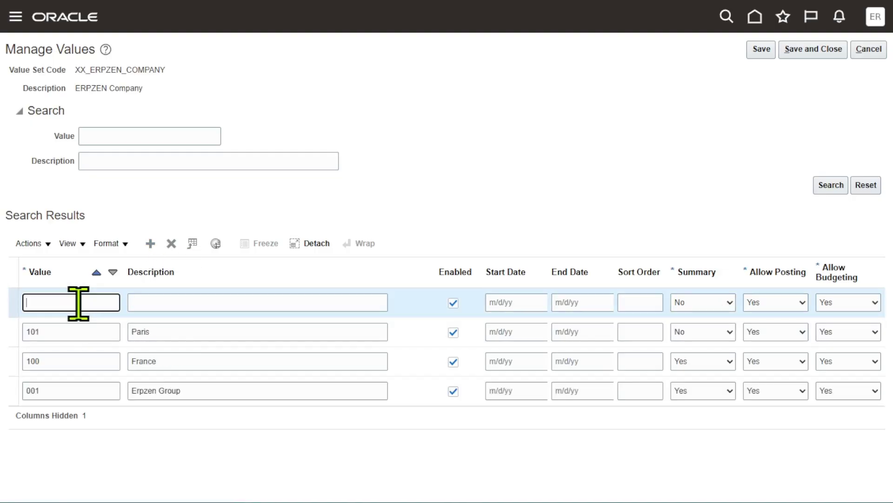
type("102 Ly")
type("on")
key("BackSpace")
key("BackSpace")
key("BackSpace")
key("BackSpace")
key("BackSpace")
key("Tab")
type("Lyon")
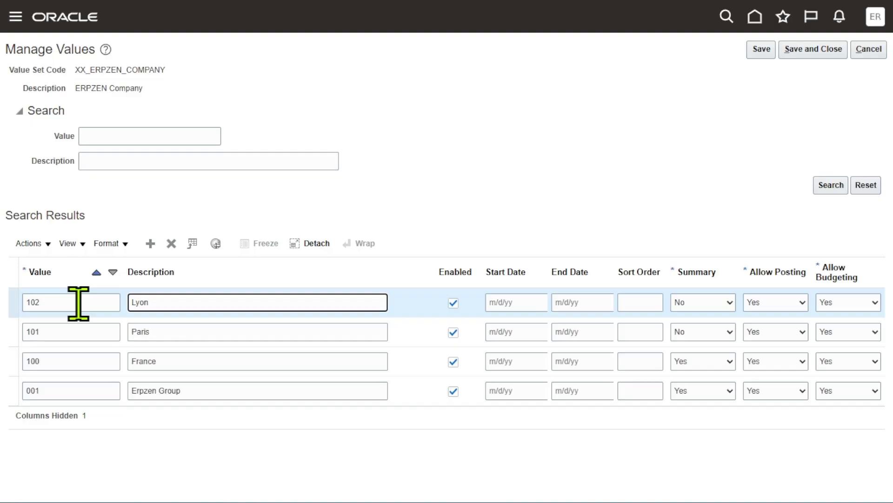
Step: Add the value 200 with the description USA and set its Summary to Yes
left_click(150, 243)
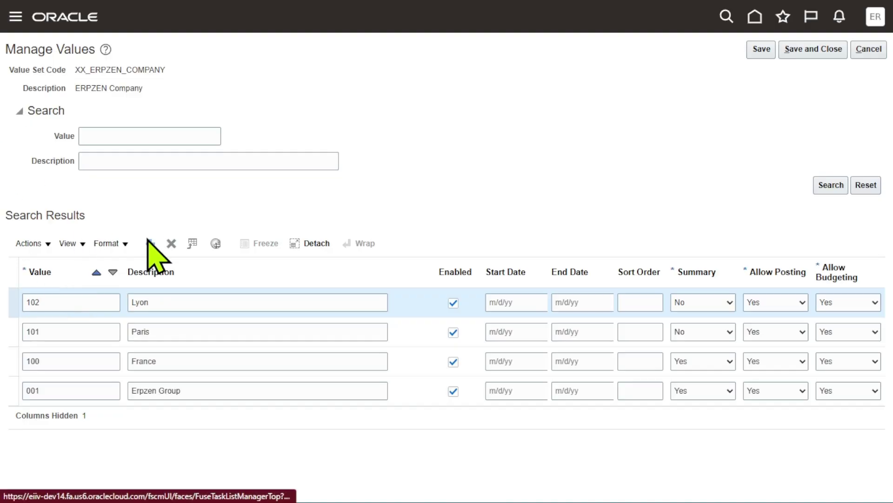
left_click(59, 302)
type("200")
key("Tab")
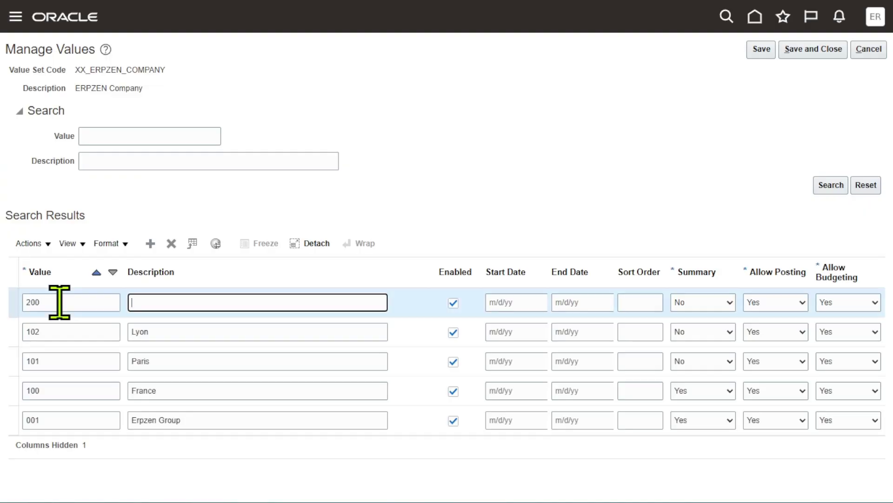
type("USA")
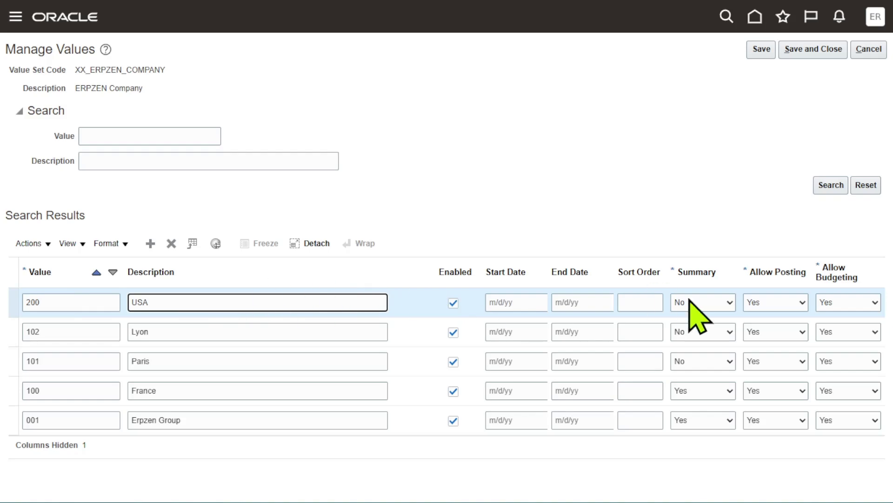
left_click(717, 302)
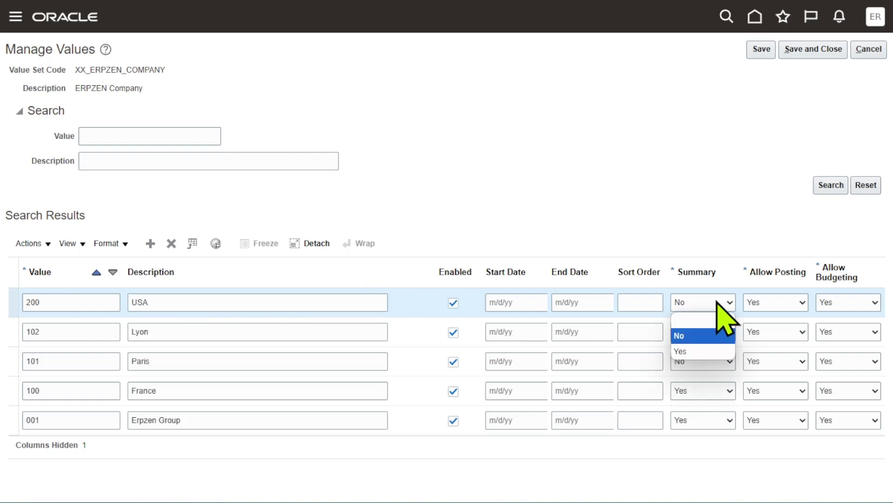
left_click(702, 352)
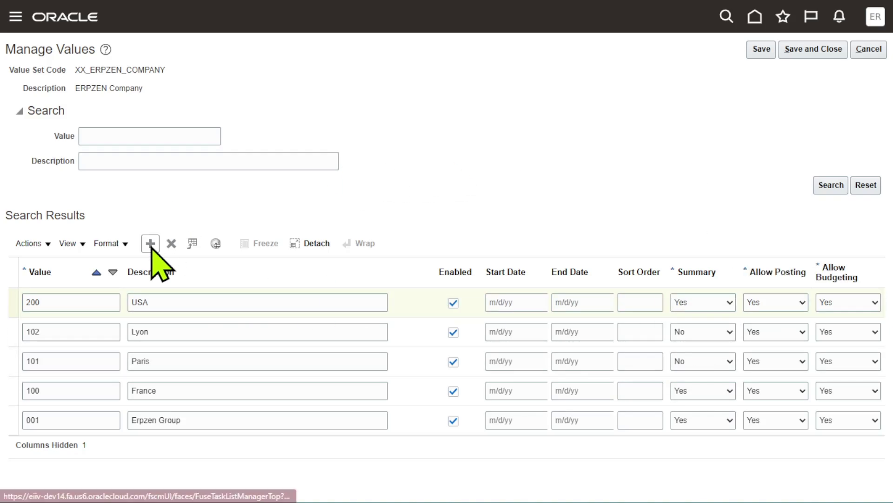
Step: Add the value 201 with the description Texas to the company value set
left_click(99, 303)
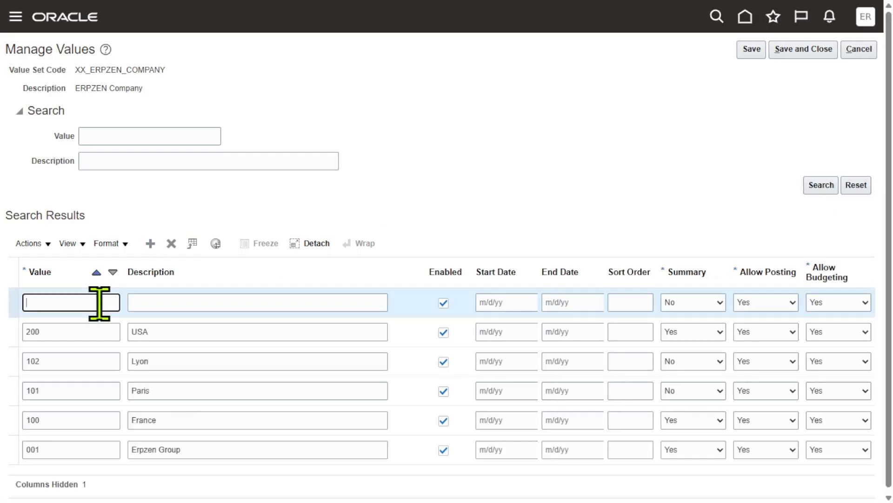
type("201")
left_click(185, 307)
type("Texas")
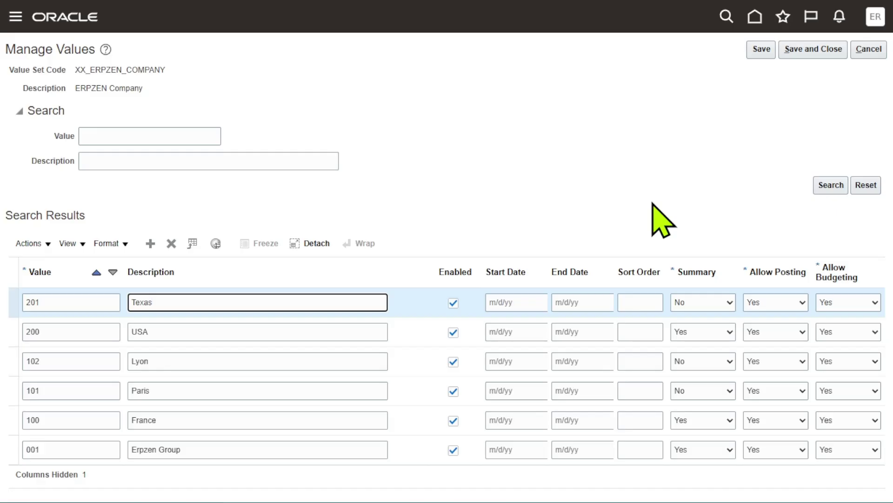
Step: Add the value 202 with the description Connecticut and save the company values
left_click(151, 244)
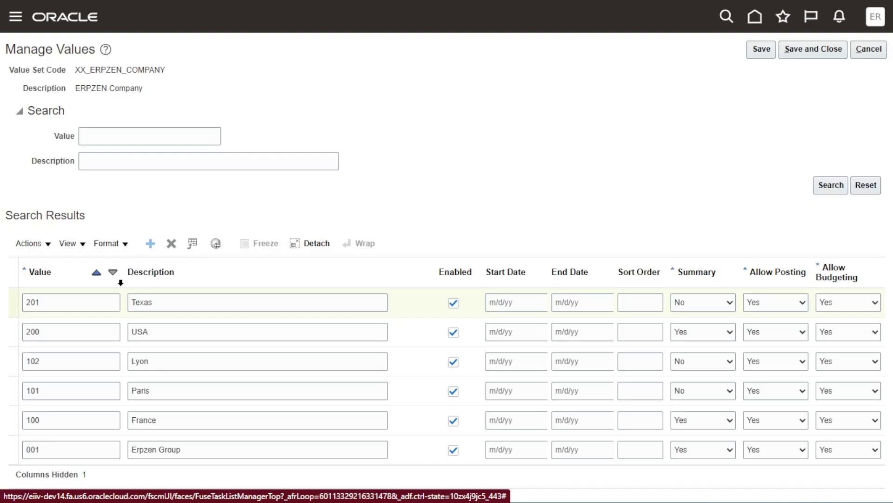
left_click(85, 299)
type("202")
key("Tab")
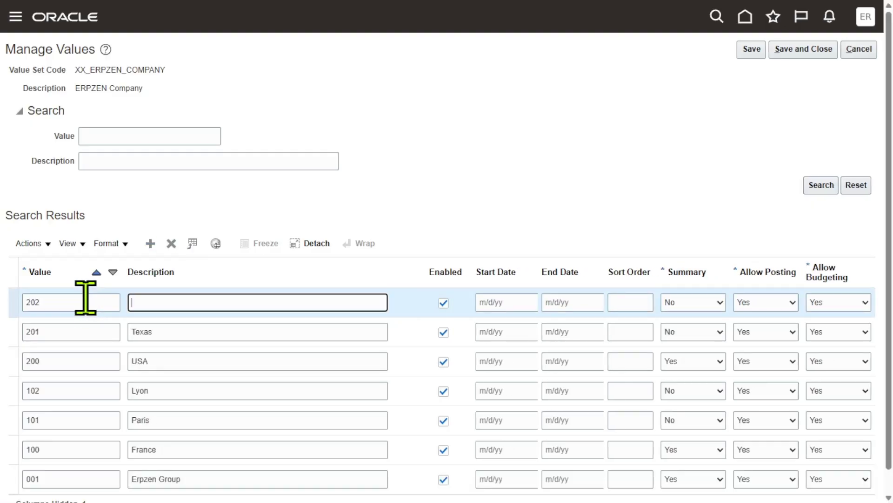
type("Connecticut")
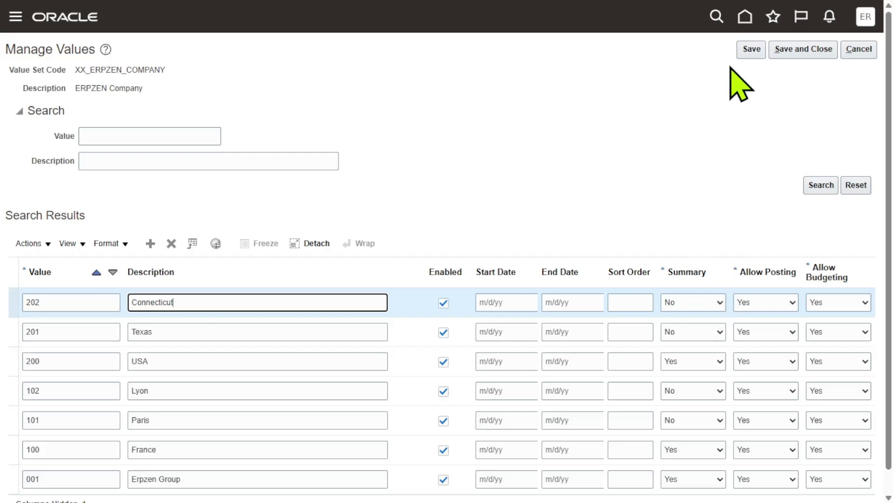
left_click(750, 51)
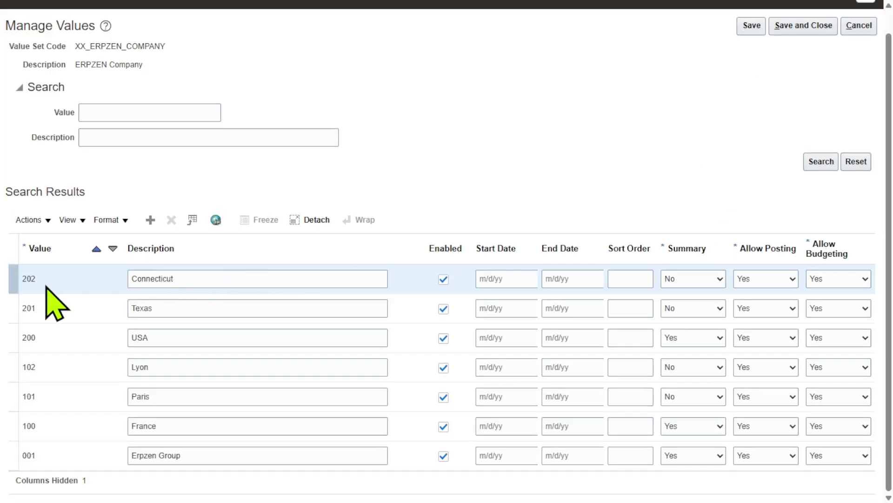
left_click_drag(50, 279, 0, 285)
left_click(37, 301)
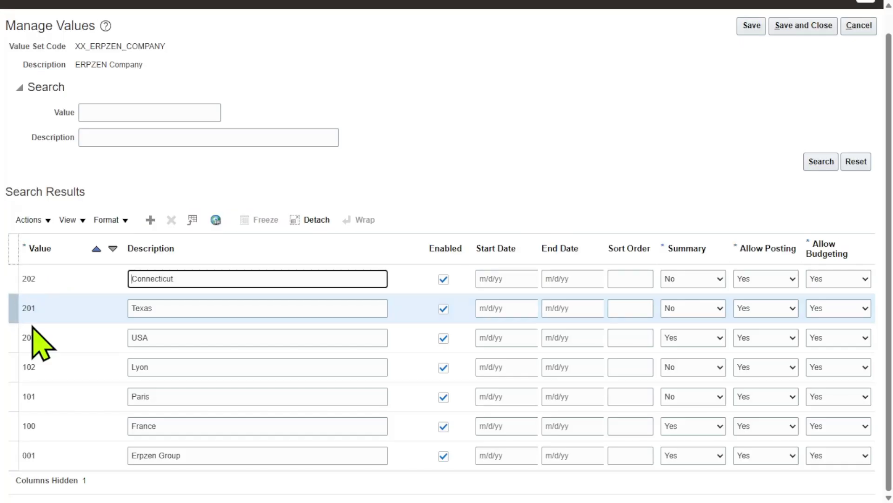
left_click(47, 340)
left_click(48, 365)
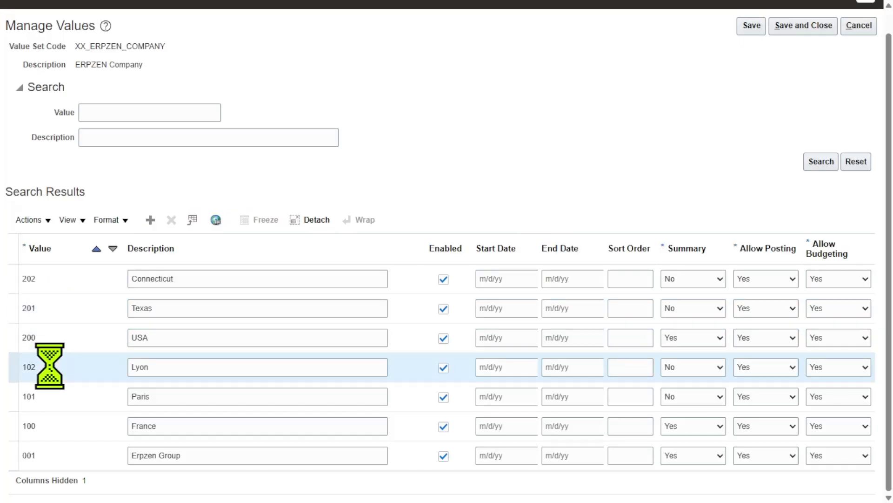
left_click(55, 423)
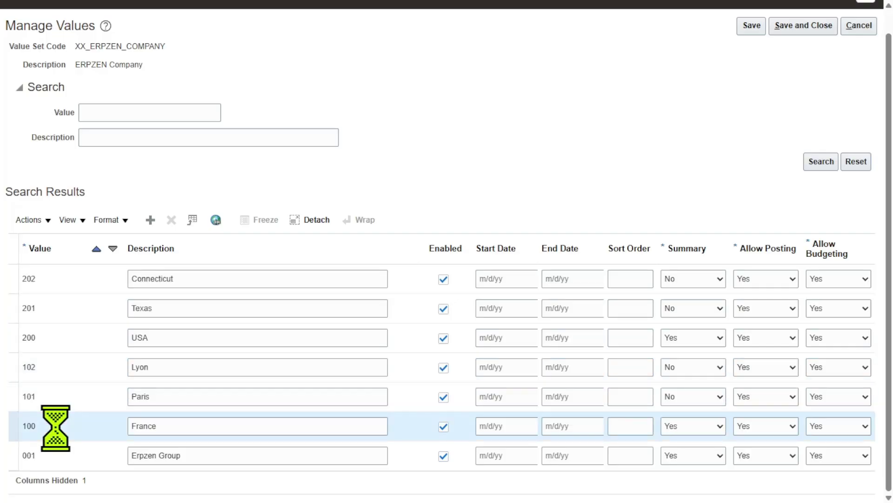
left_click(59, 455)
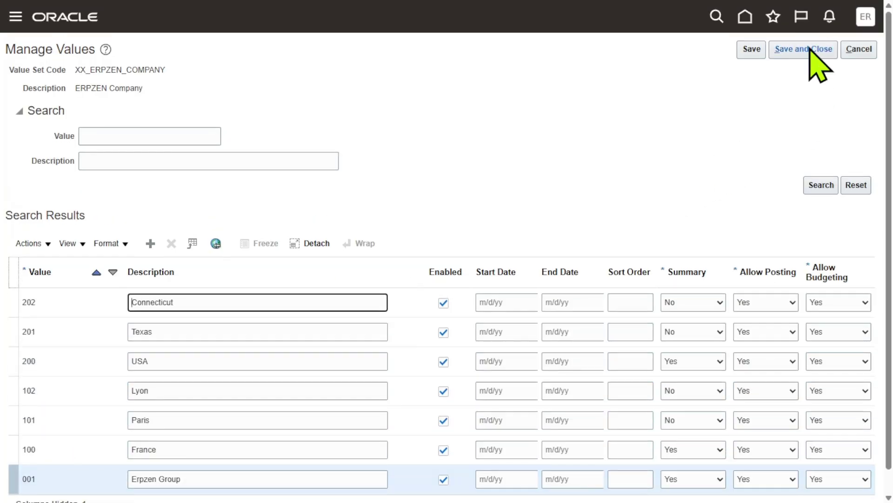
Step: Save and close the company values, then save and close the chart of accounts value set task
left_click(812, 49)
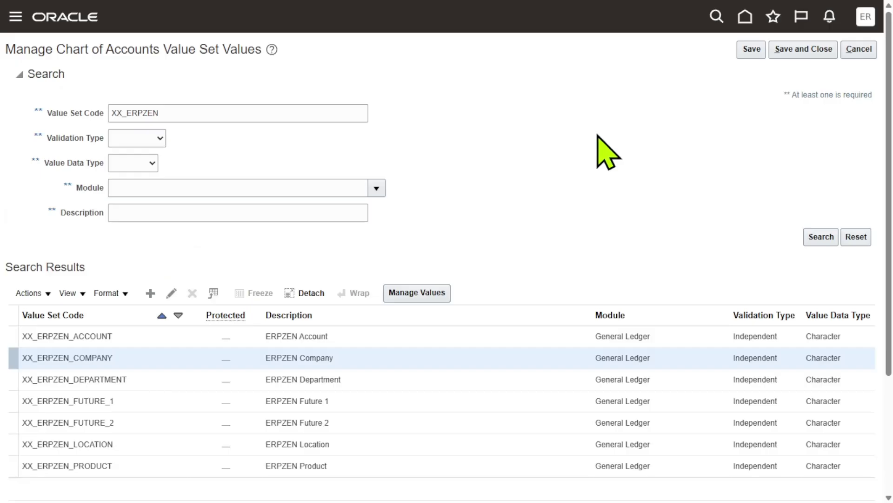
left_click(751, 51)
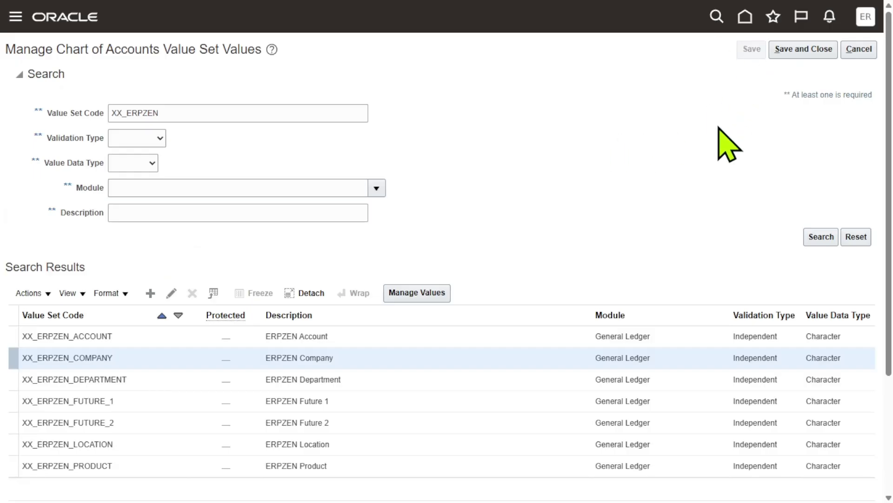
left_click(807, 50)
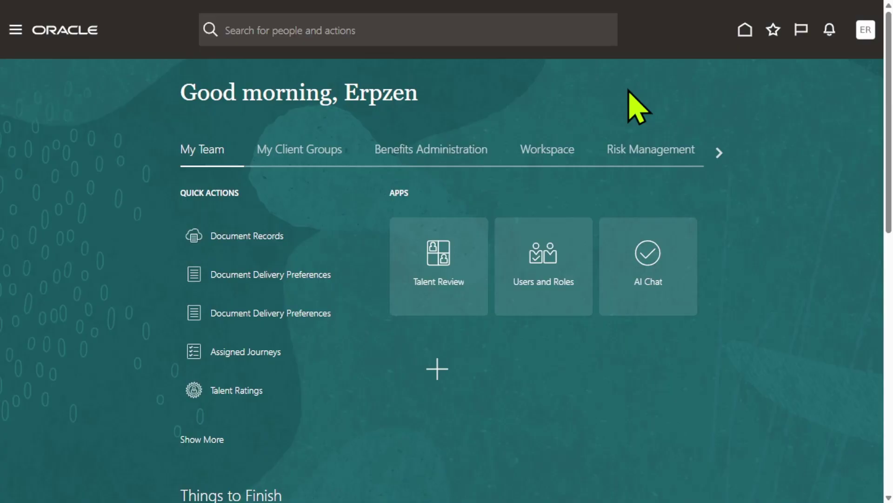
key("alt+Tab")
key("alt+Tab")
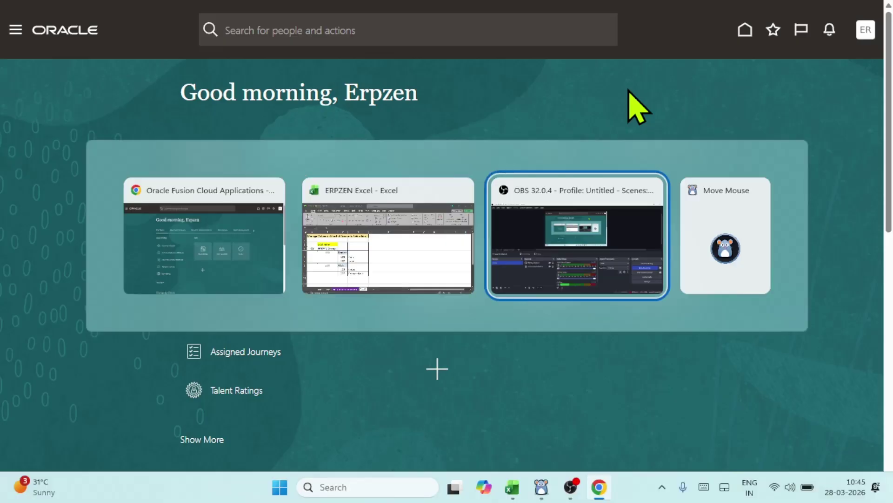